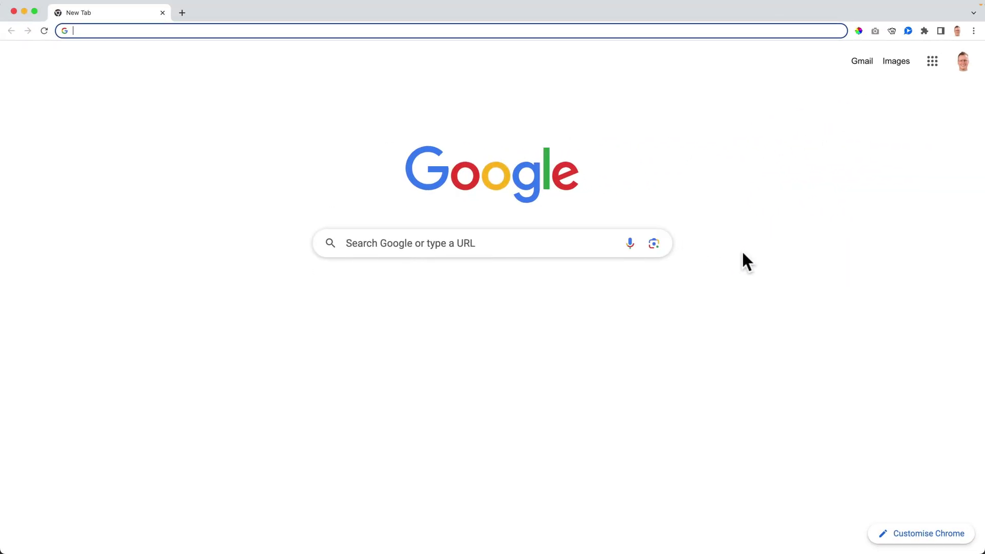
Download the ImagesTutorial zip from ferdykorp.com/images, unzip it and move the ImagesTutorial folder to the Desktop
text(ferdykorp.com)
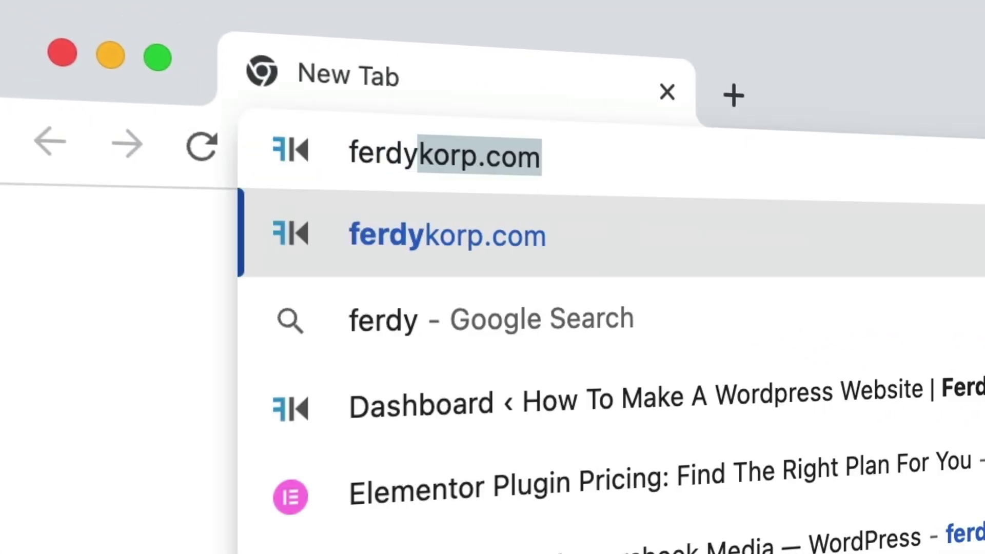
text(/)
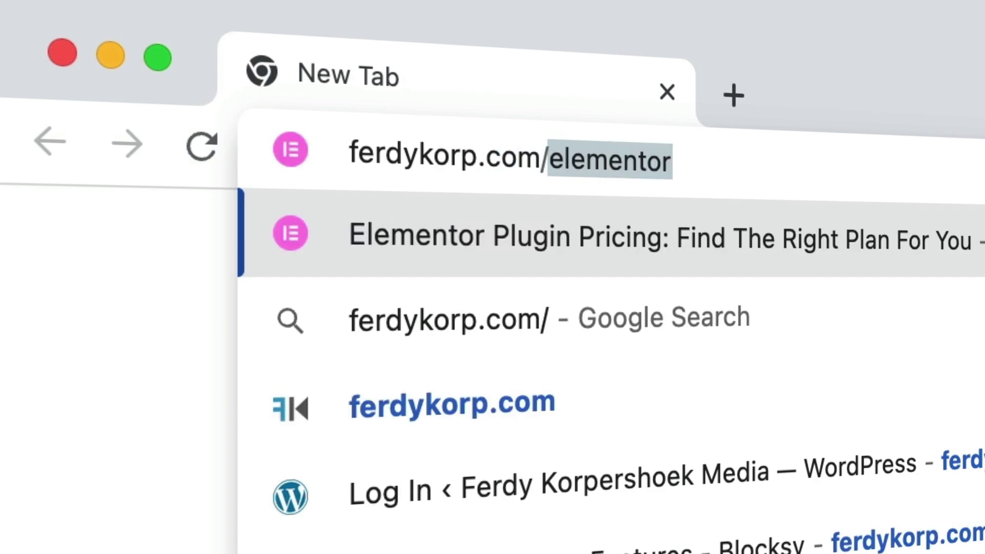
text(images)
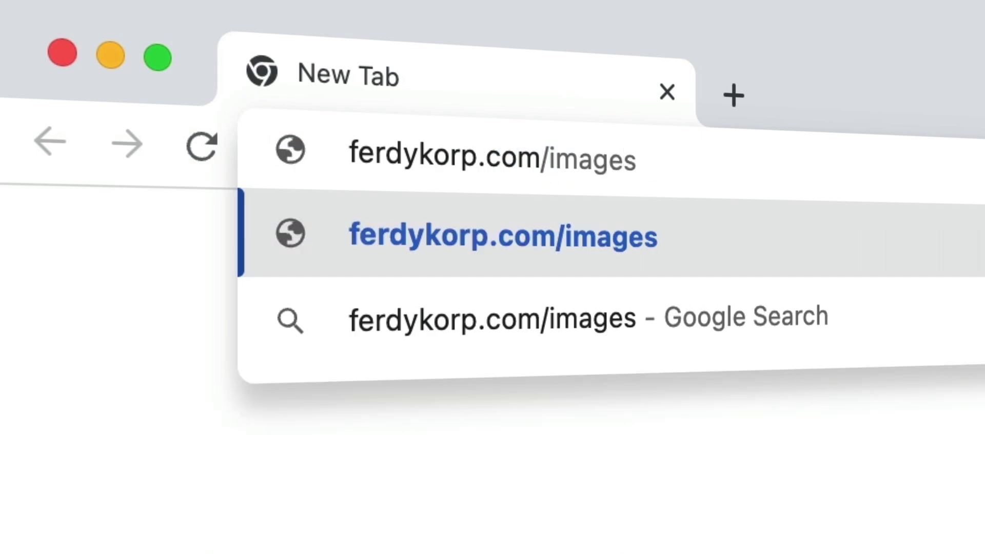
key(Return)
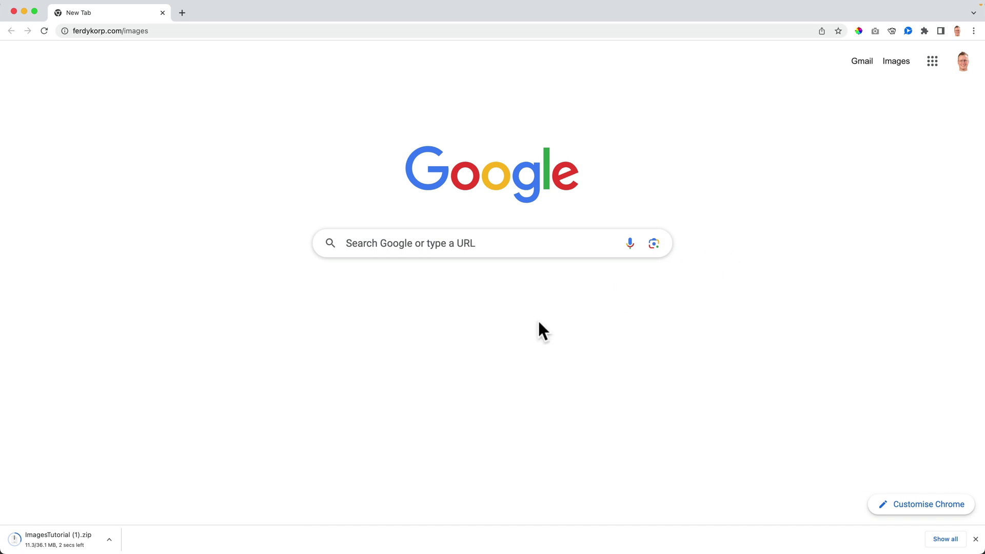
click(62, 542)
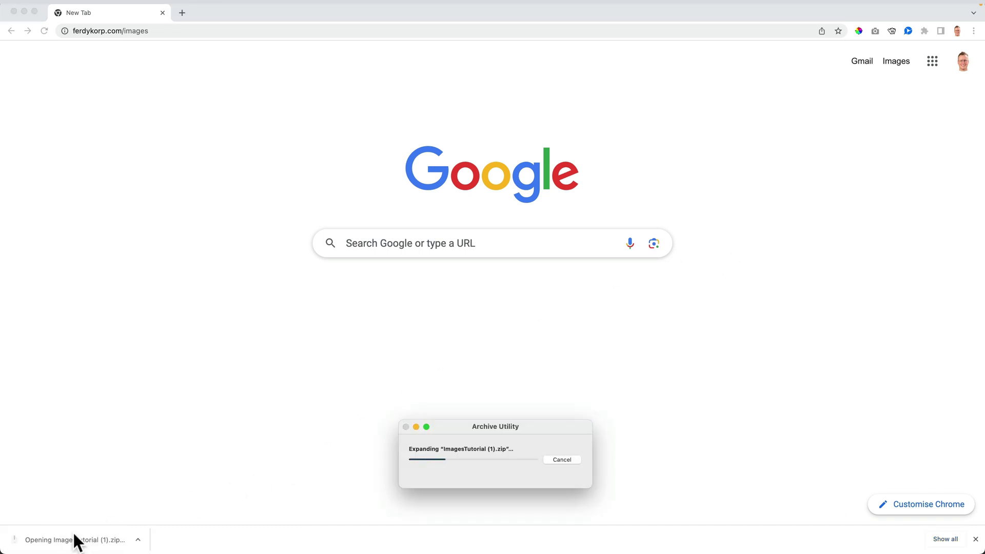
drag(384, 131, 310, 126)
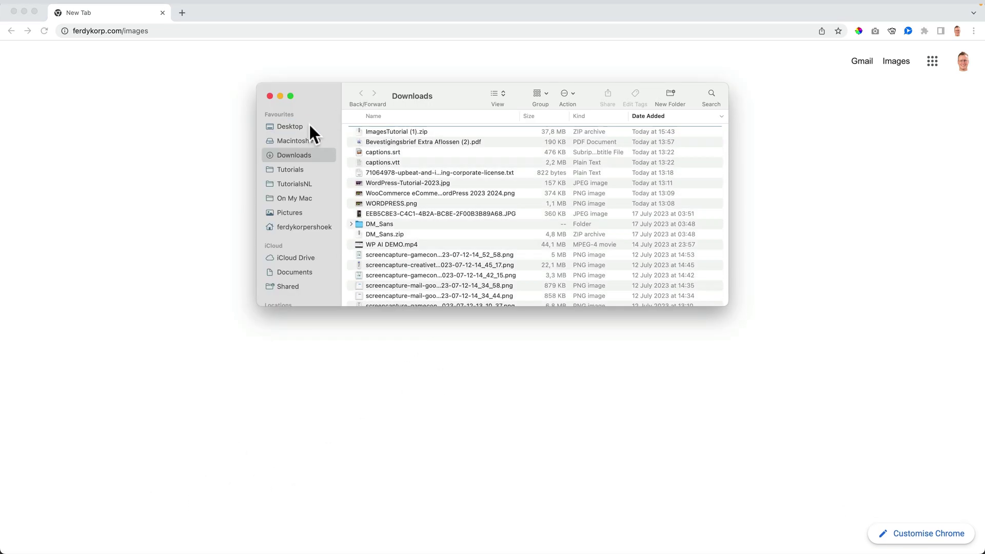
click(309, 126)
click(270, 95)
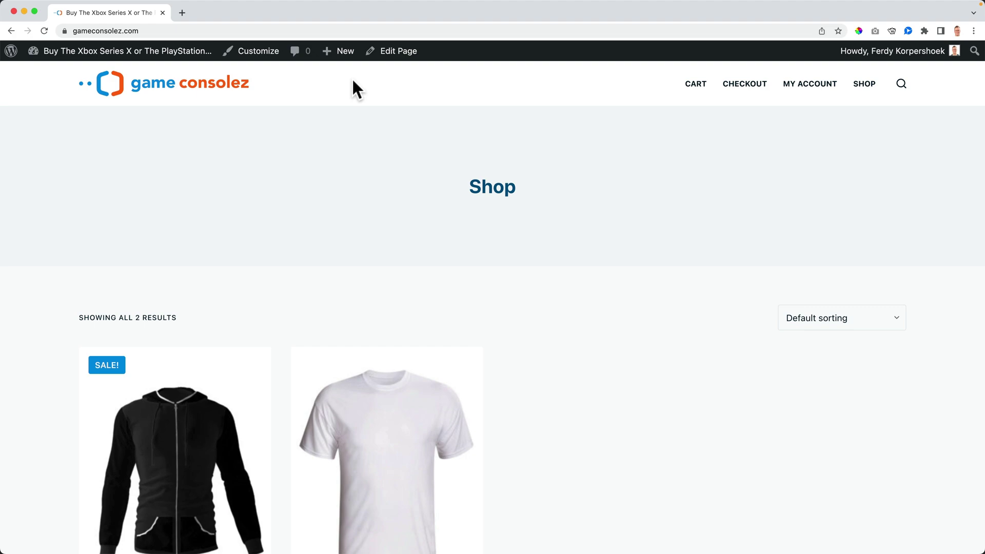
Create a new product from the admin bar's New > Product menu and name it 60 Minute Coaching Call
mouse_move(339, 64)
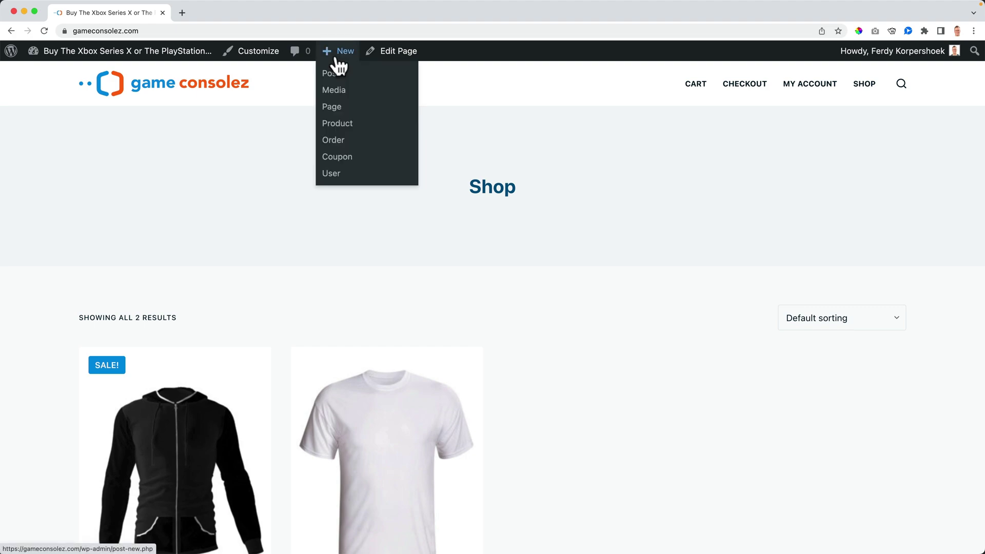
click(337, 123)
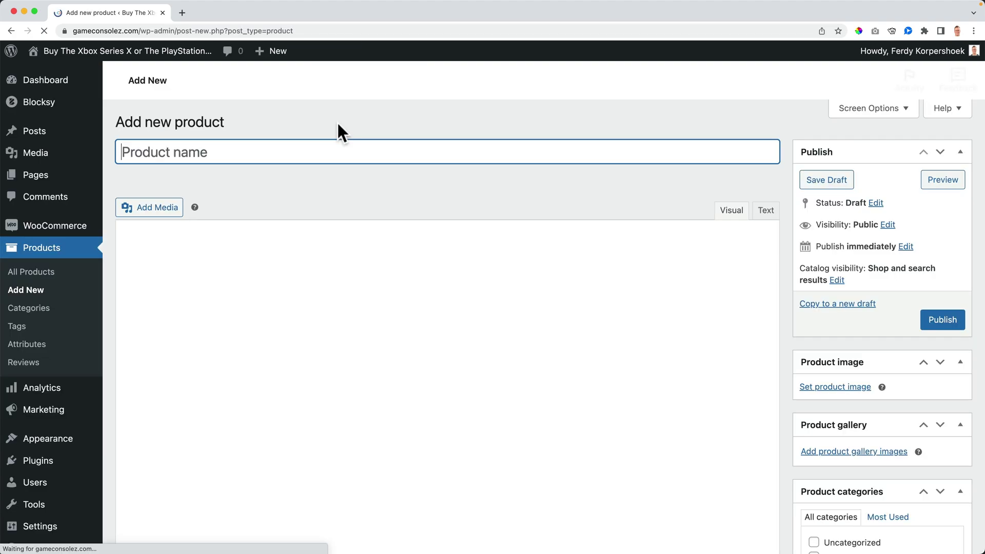
text(Coaching Call)
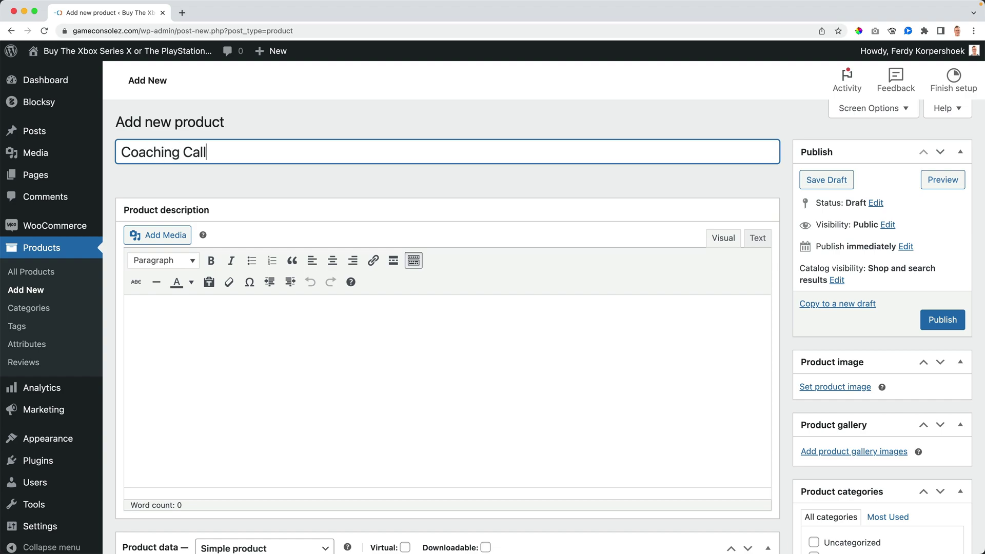
text(60 Mi)
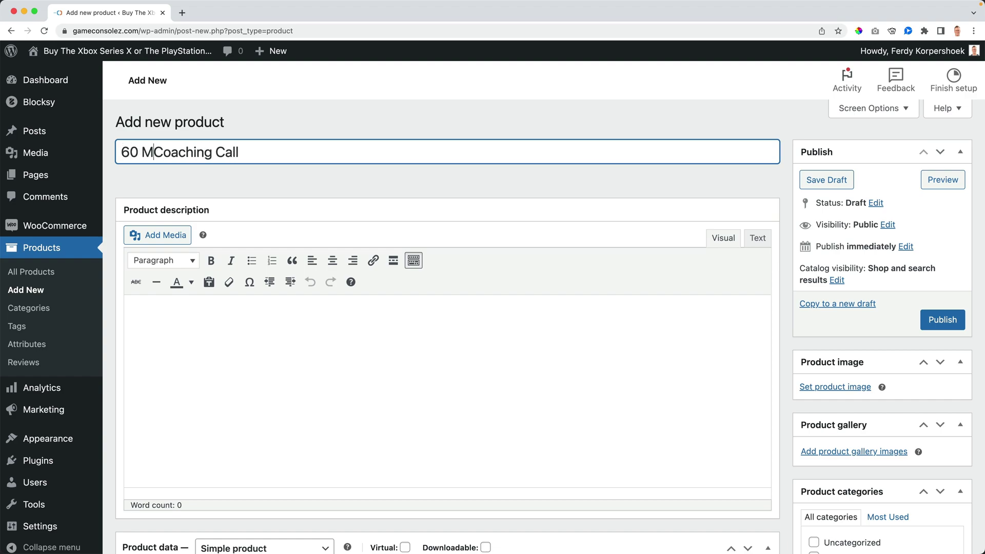
text(nute)
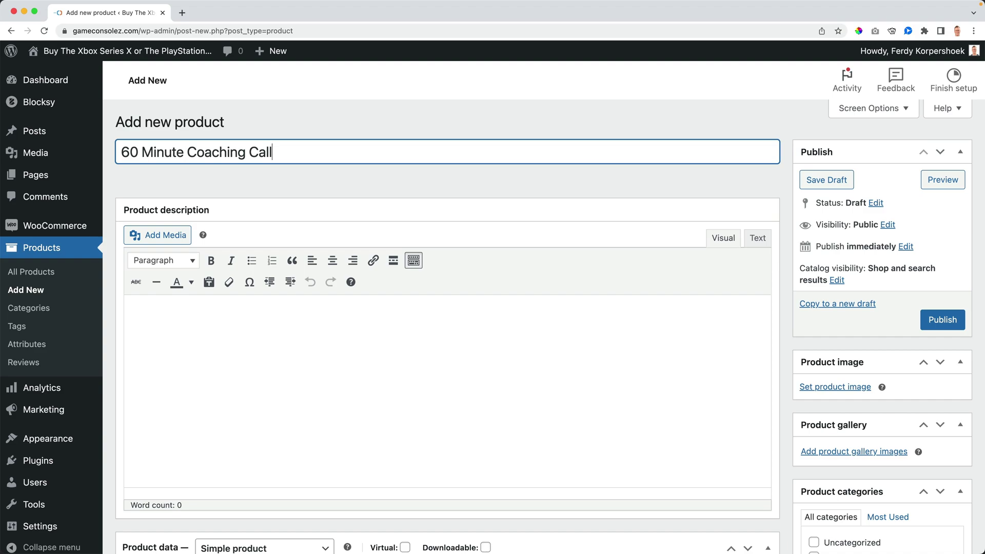
Upload Skype-Call.jpg from the computer to the media library and set it as the product image
scroll(340, 248, down, 5)
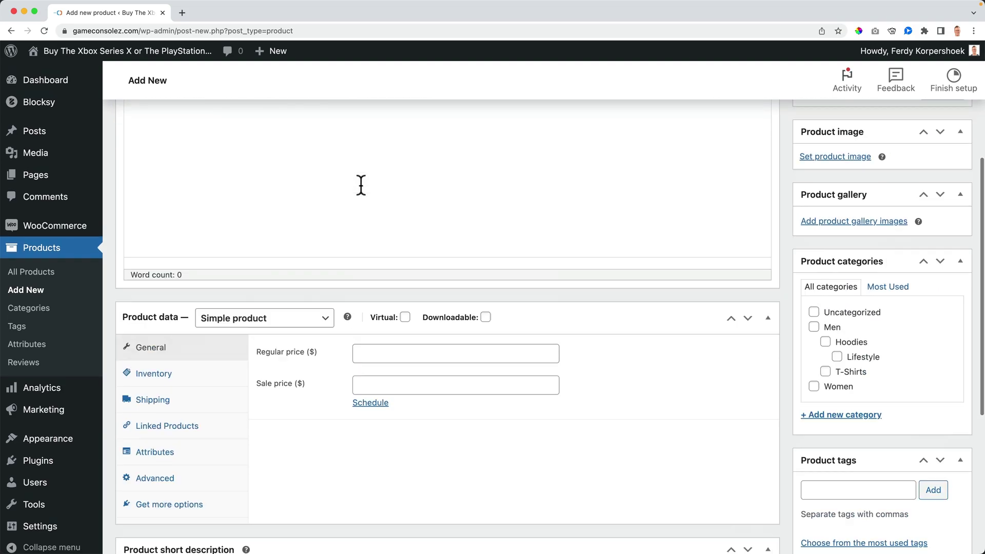
scroll(361, 185, up, 5)
scroll(629, 406, down, 1)
scroll(630, 355, down, 3)
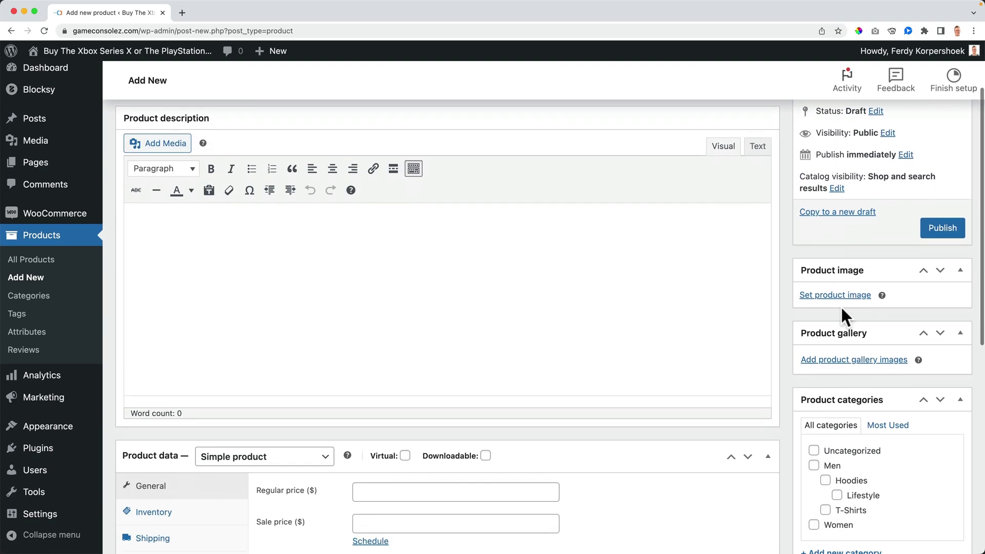
click(852, 292)
click(47, 106)
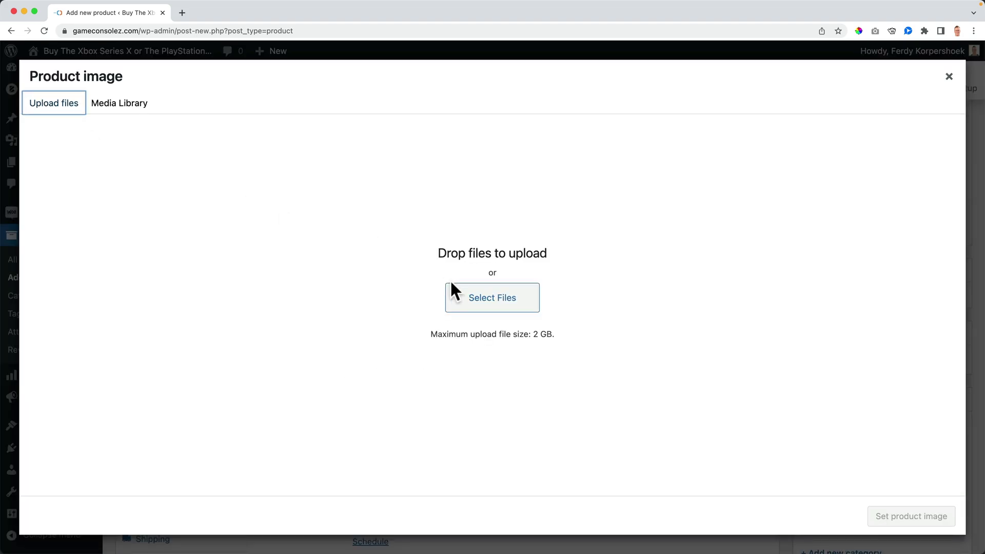
click(460, 290)
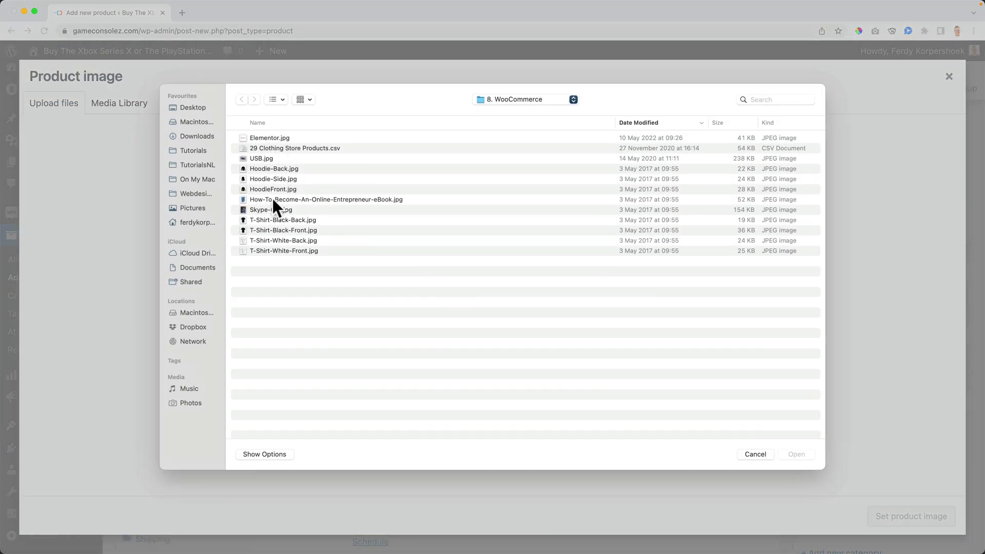
click(272, 209)
key(space)
key(space)
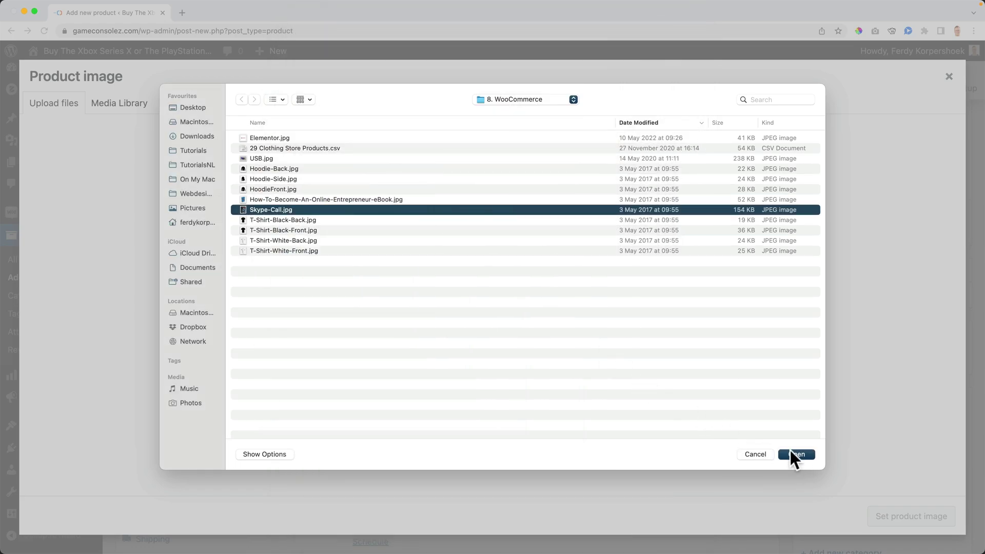
click(793, 454)
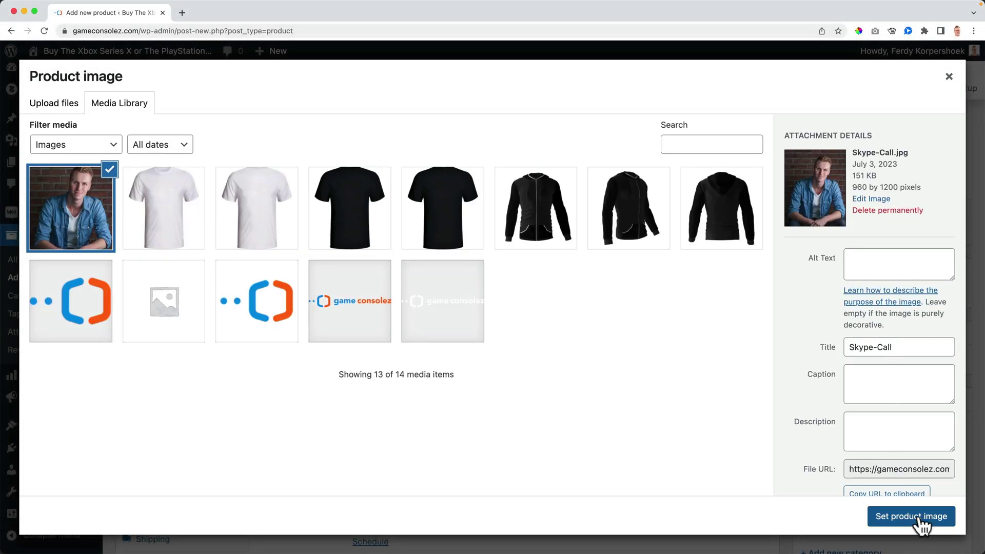
click(876, 518)
Enter a regular price of 299 and a sale price of 199
scroll(769, 296, down, 5)
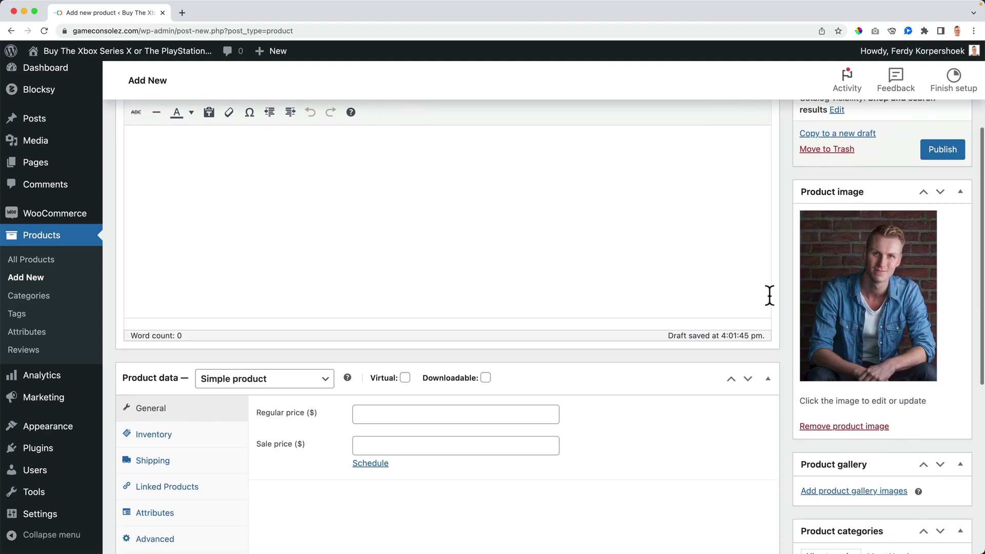
click(386, 261)
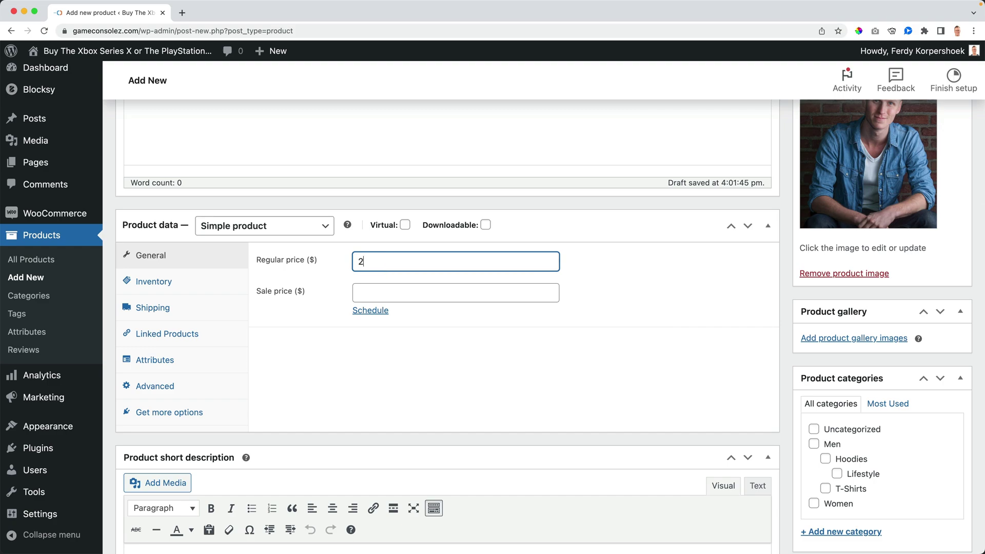
click(359, 293)
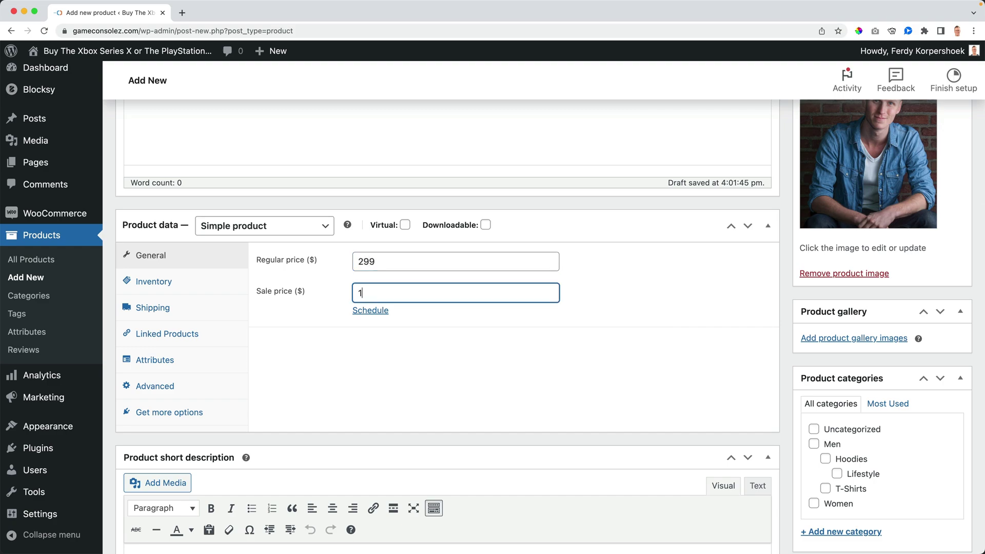
text(199)
Mark the product as Virtual and bring up its Inventory settings
scroll(226, 193, up, 6)
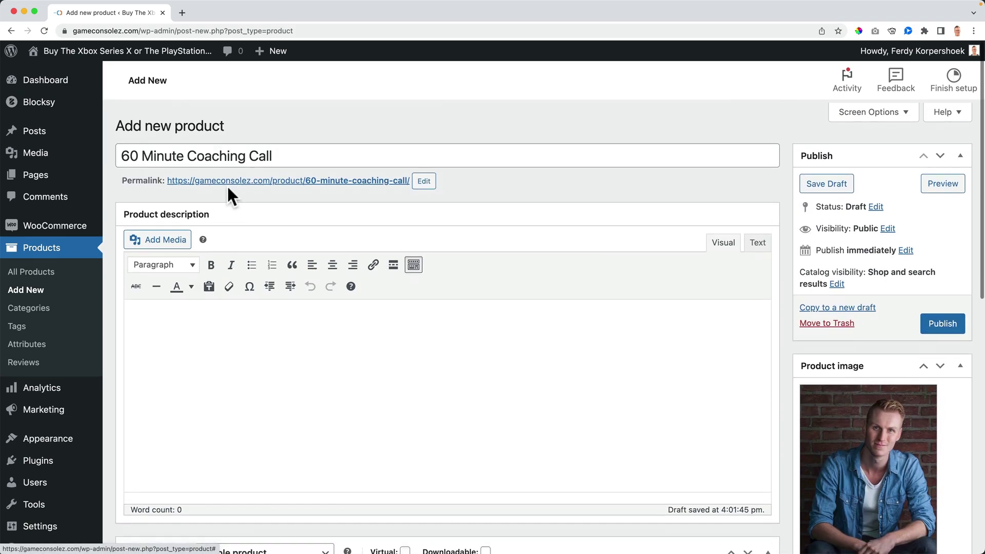
scroll(408, 355, down, 2)
scroll(409, 355, down, 5)
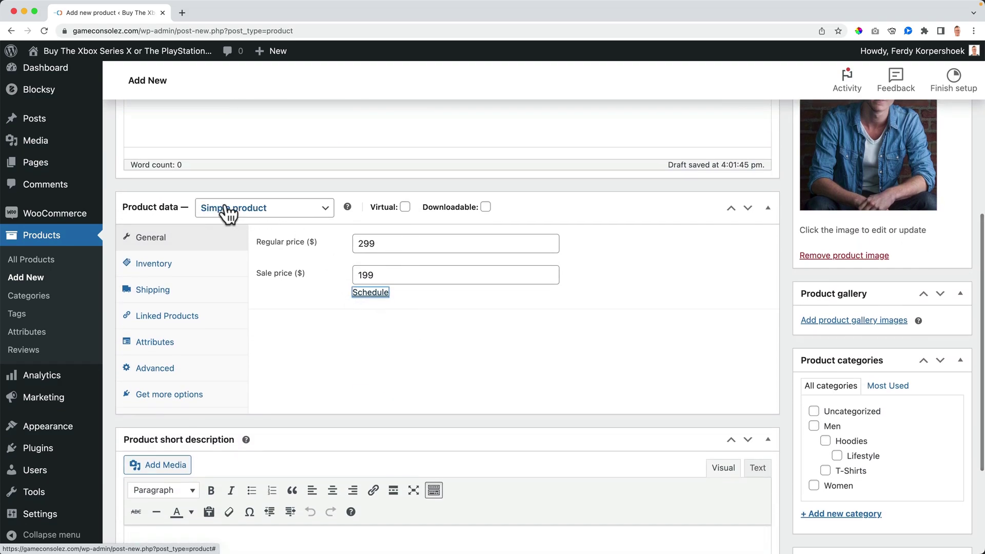
click(405, 208)
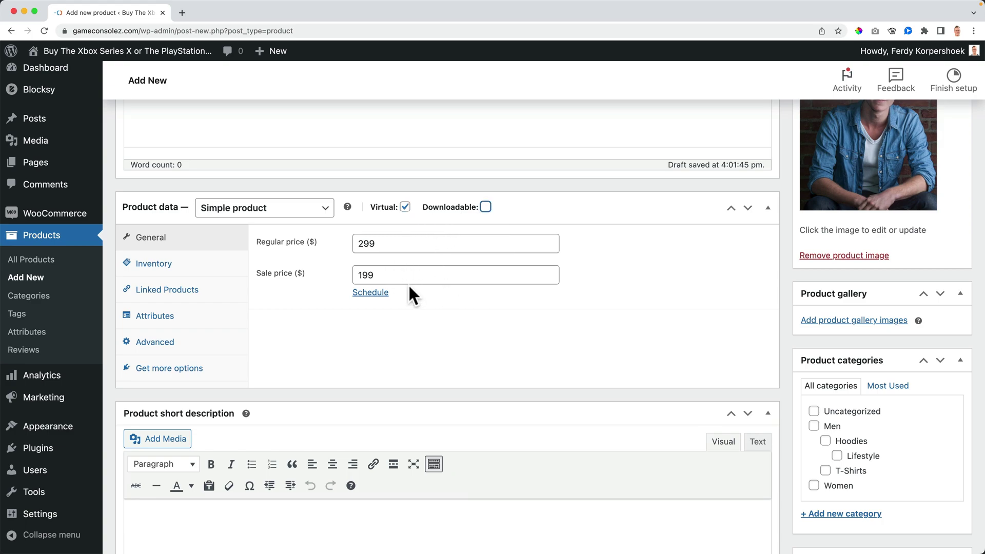
click(176, 267)
Limit the product to one item per order, then return to the General pricing view
click(358, 388)
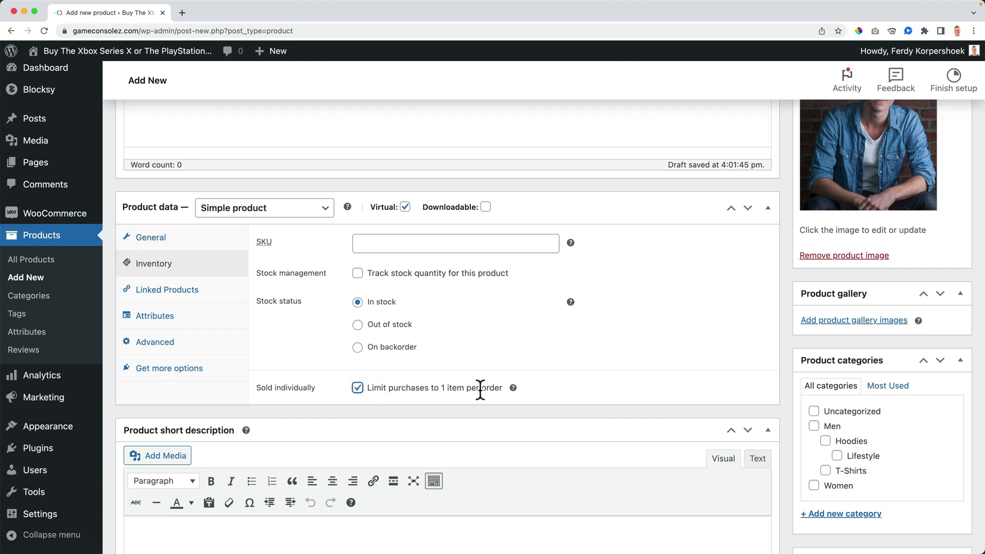
click(196, 243)
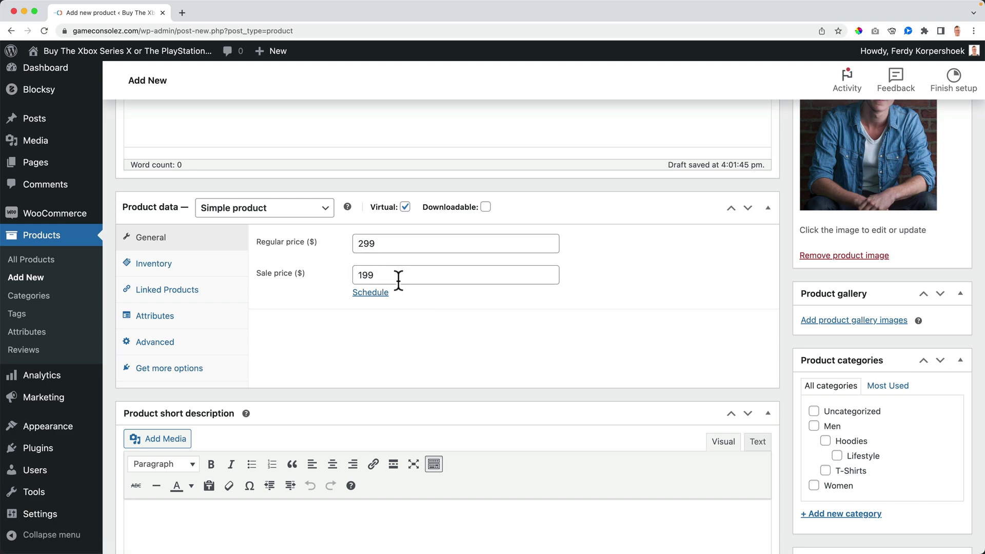
click(177, 344)
click(419, 247)
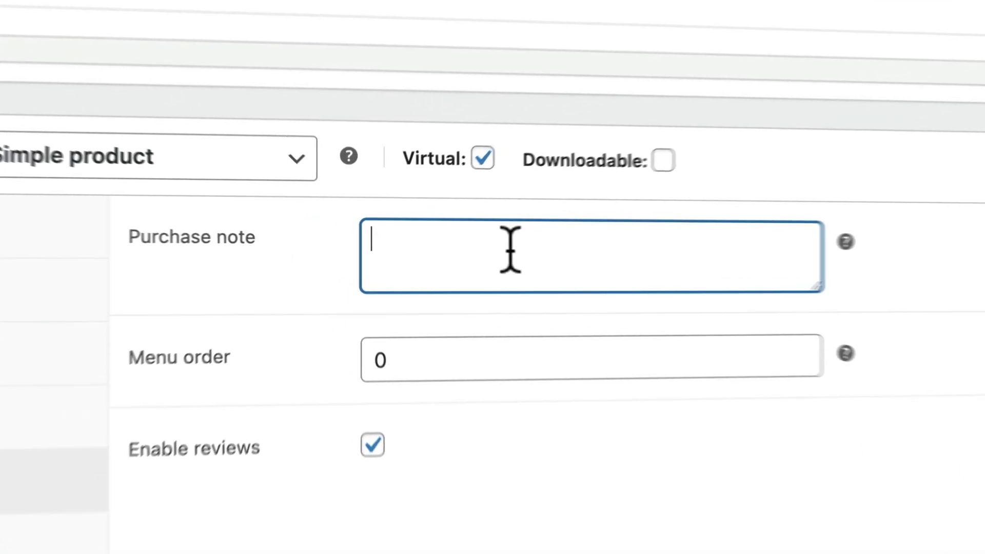
text(Go to)
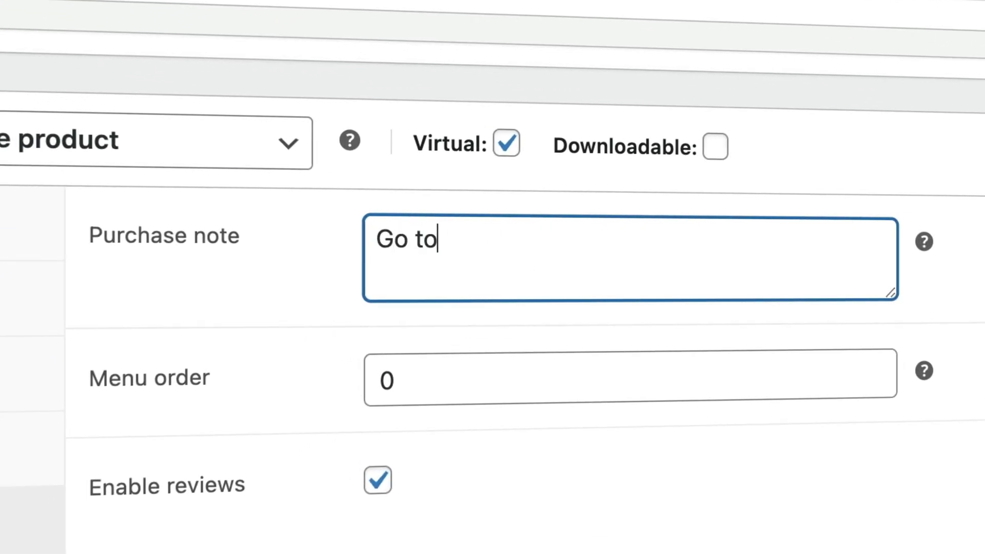
text( https://ferd)
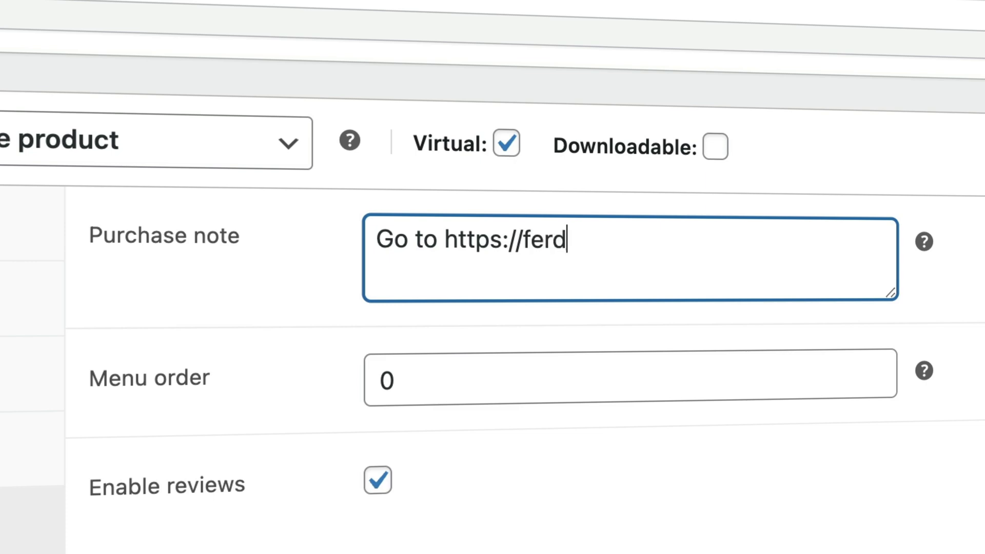
text(ykorp.com/coachingcall)
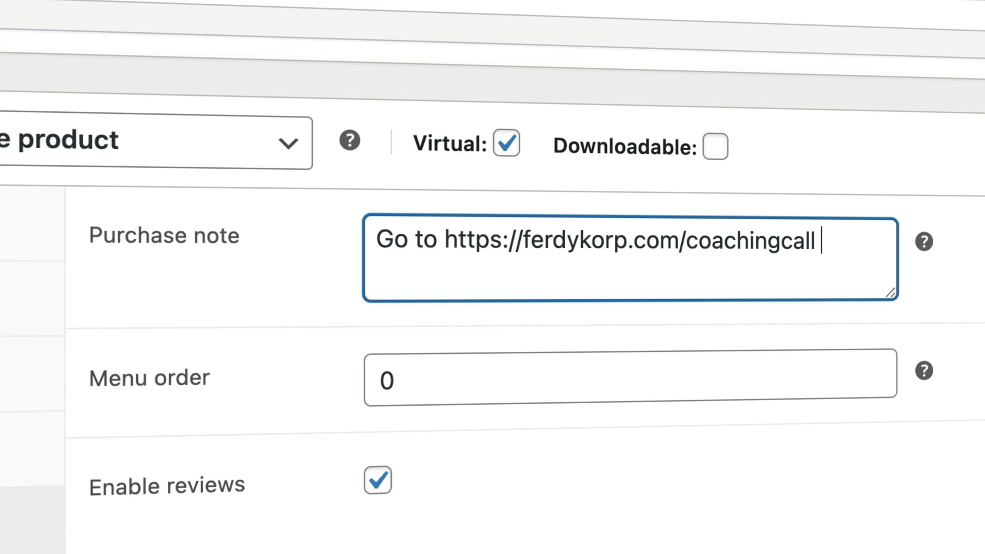
text(to book an )
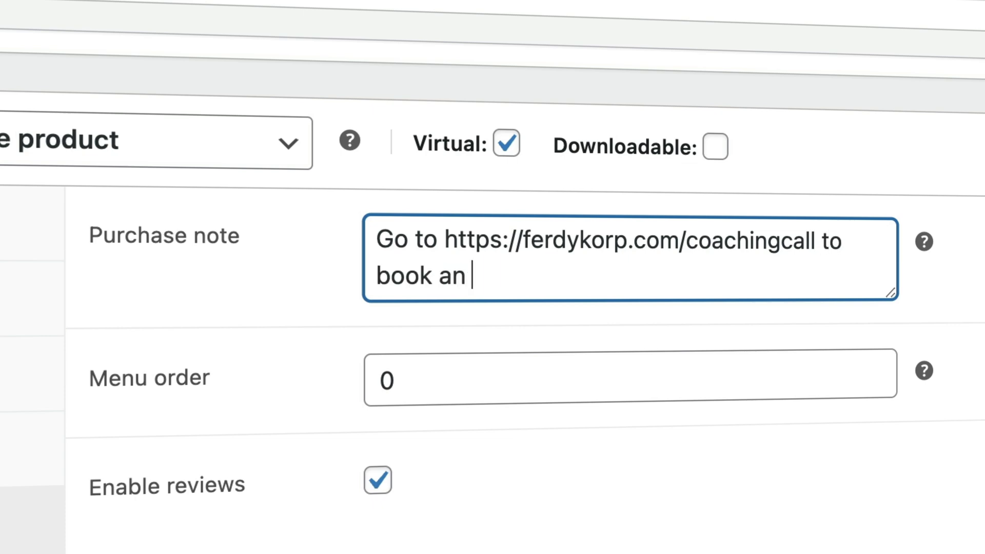
text(appointment with me)
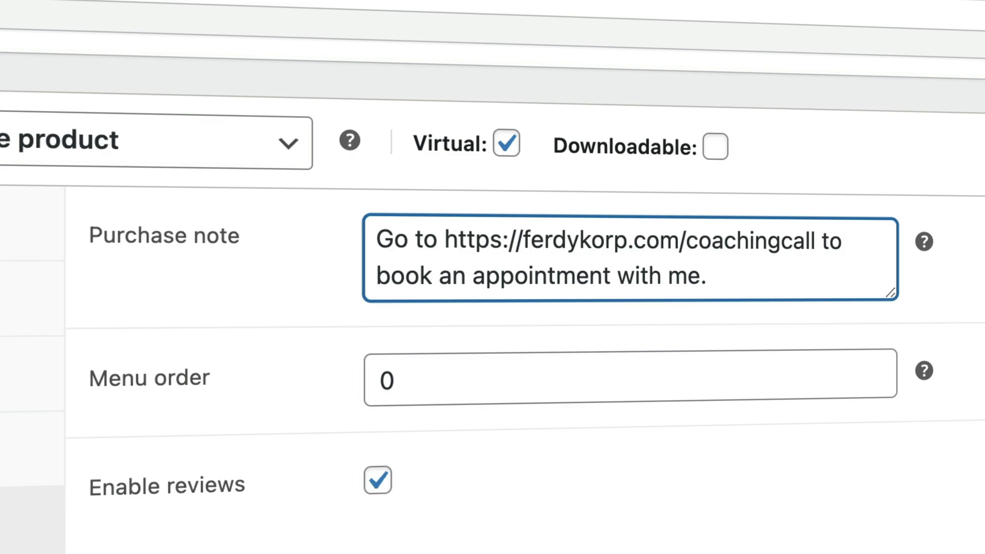
text(.)
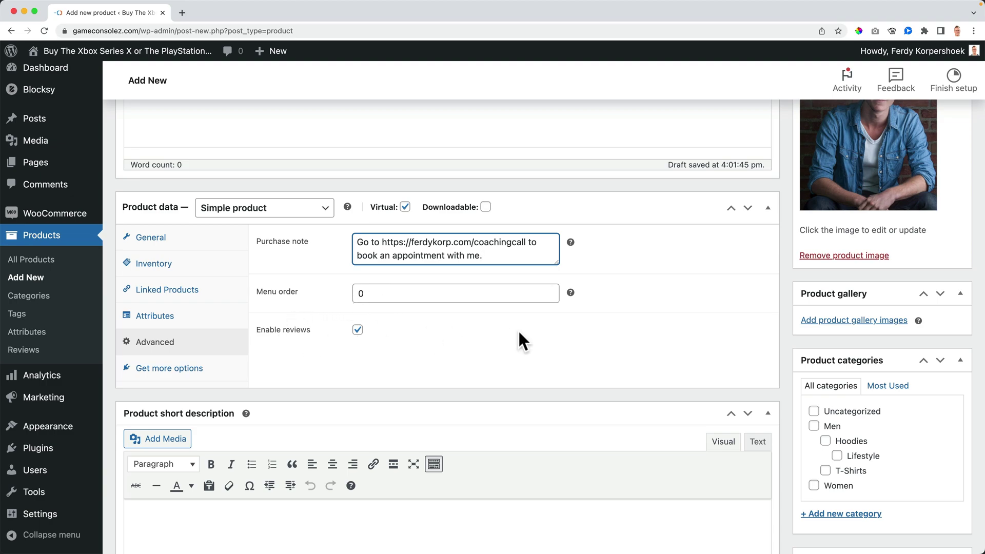
Create a new Coaching product category and add the product tag Coaching
scroll(420, 329, down, 5)
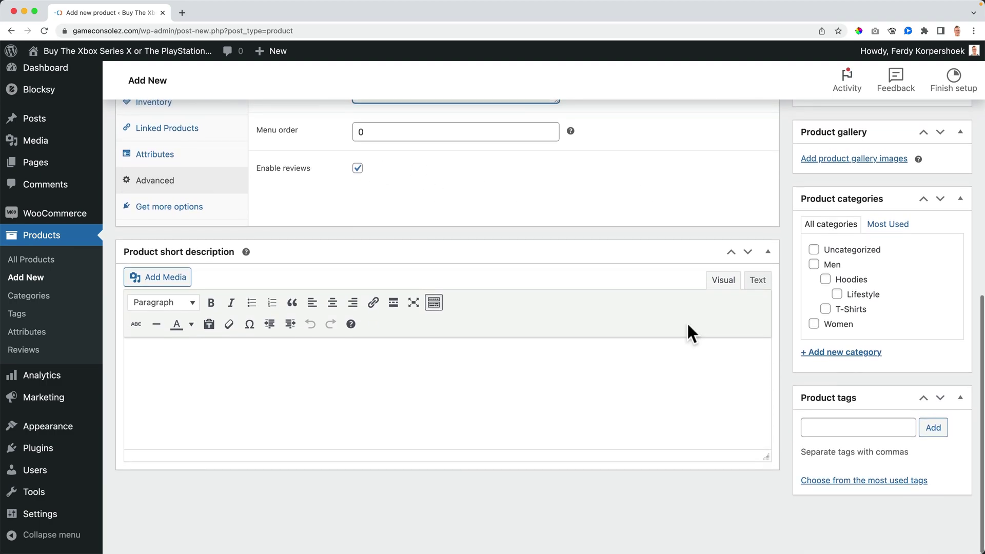
click(844, 353)
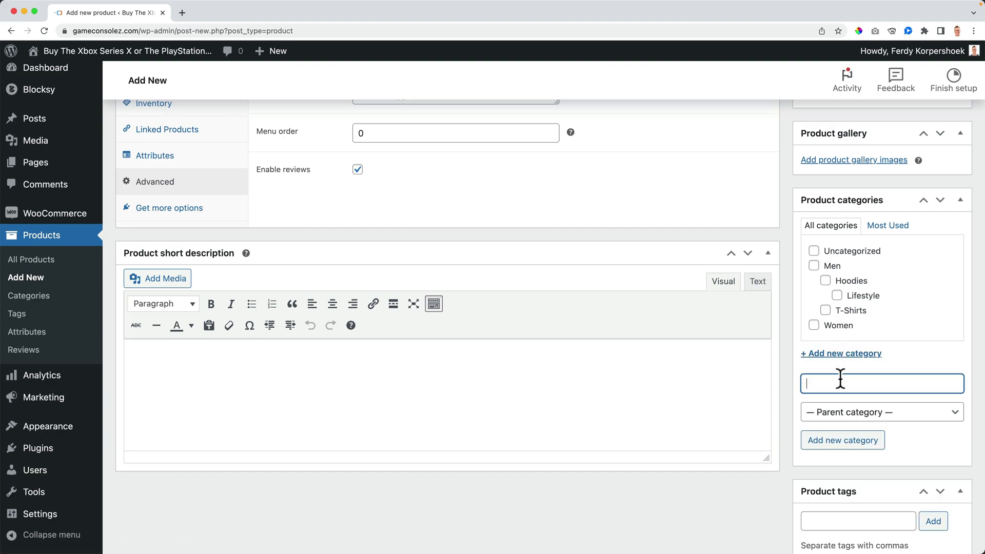
click(846, 437)
scroll(844, 436, down, 3)
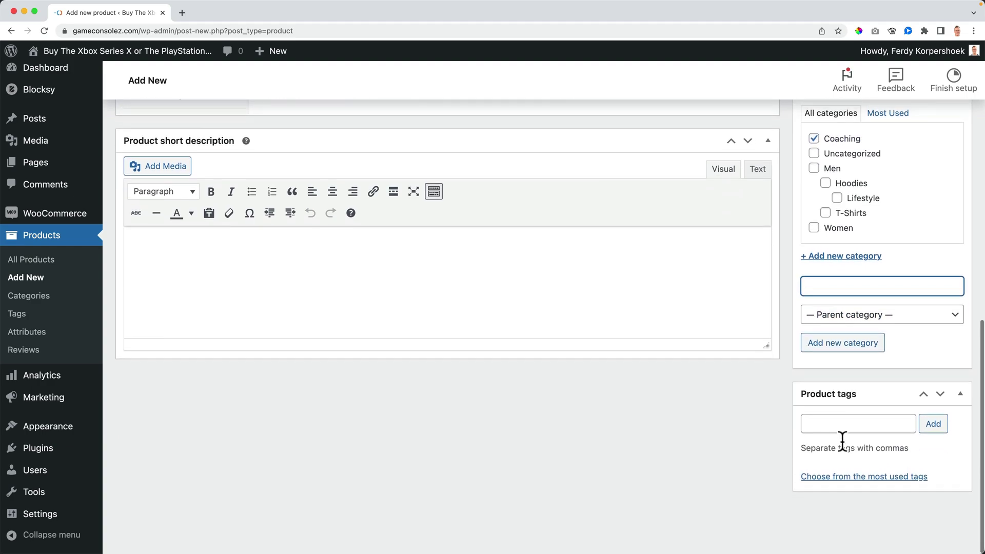
click(842, 427)
text(C)
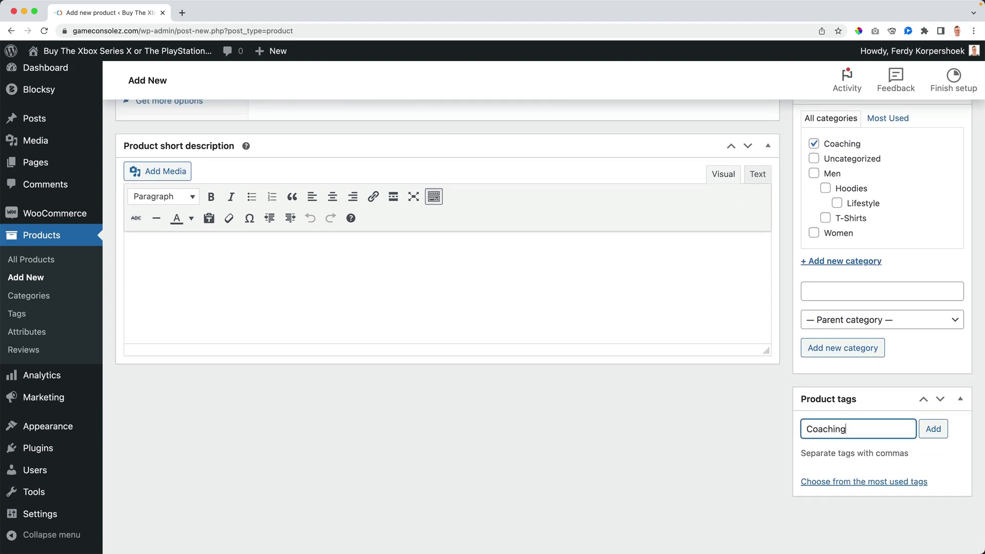
text(oaching)
click(934, 429)
Publish the product, then add it to the cart from its live page and view the cart
scroll(795, 359, up, 10)
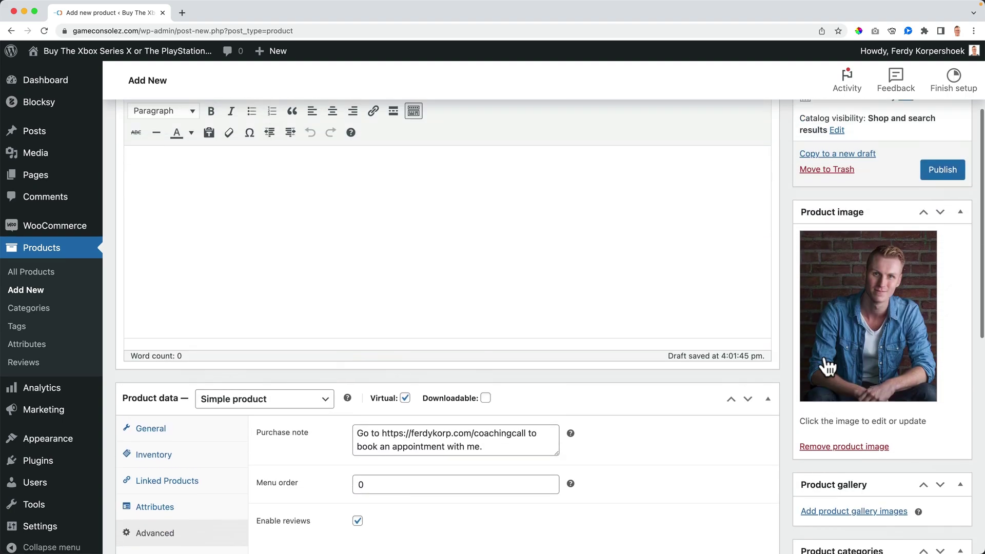
scroll(828, 366, up, 3)
click(944, 318)
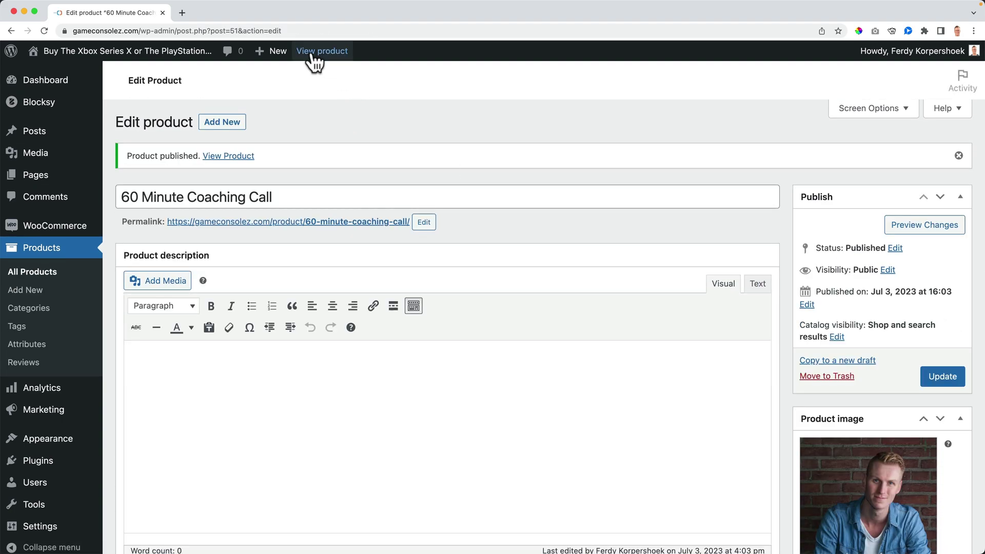
click(316, 53)
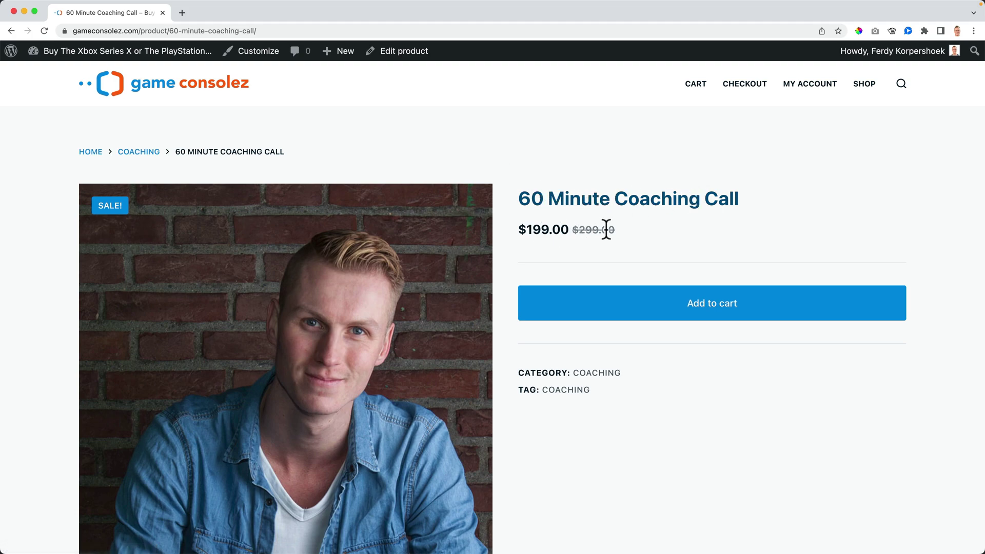
scroll(464, 231, down, 5)
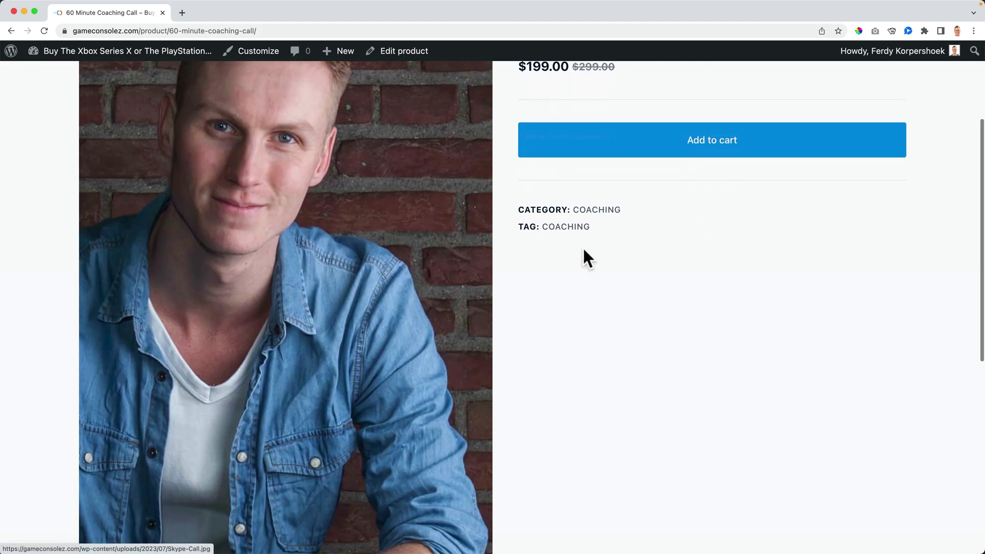
click(636, 159)
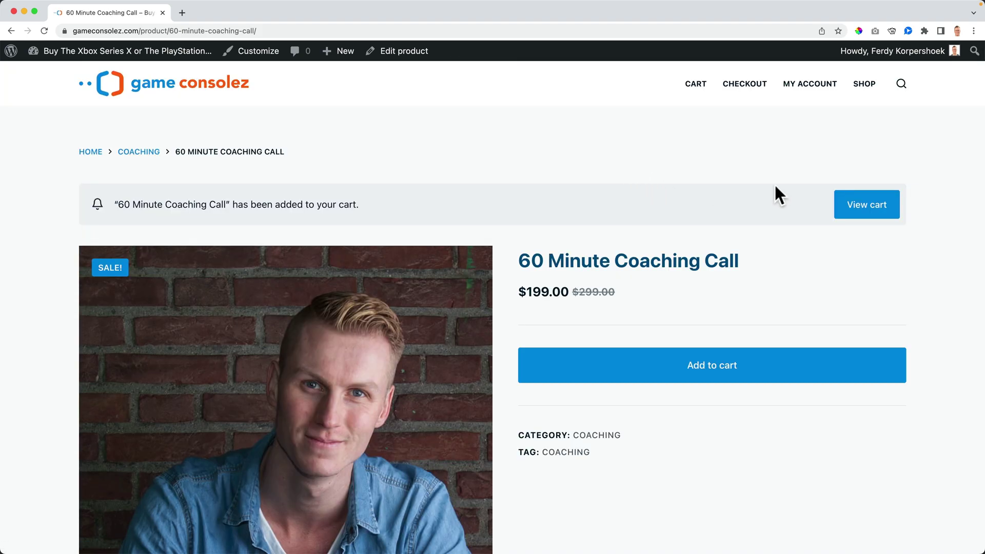
click(861, 205)
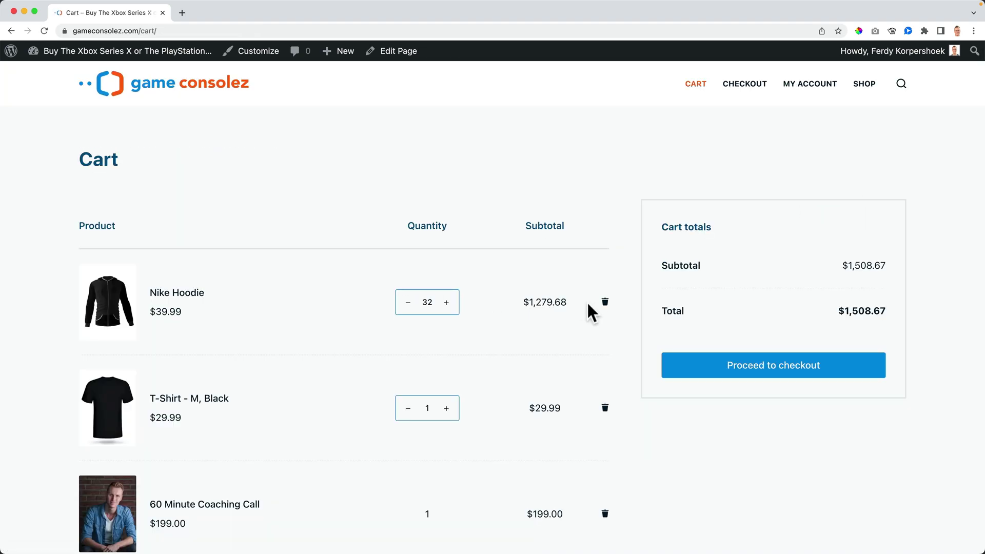
Trash the Nike Hoodie, T-Shirt and 60 Minute Coaching Call from the cart, then return to the Shop via the site logo
click(605, 302)
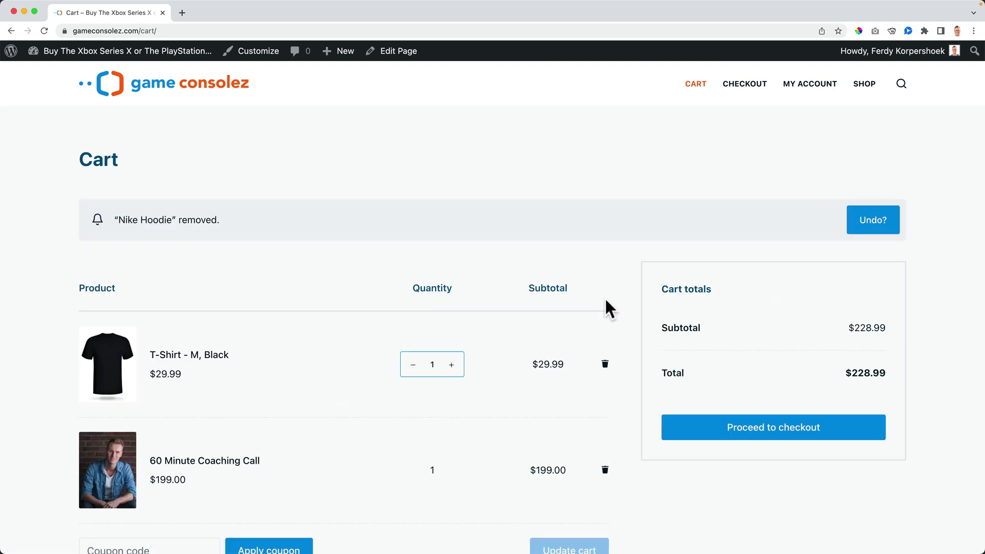
click(605, 363)
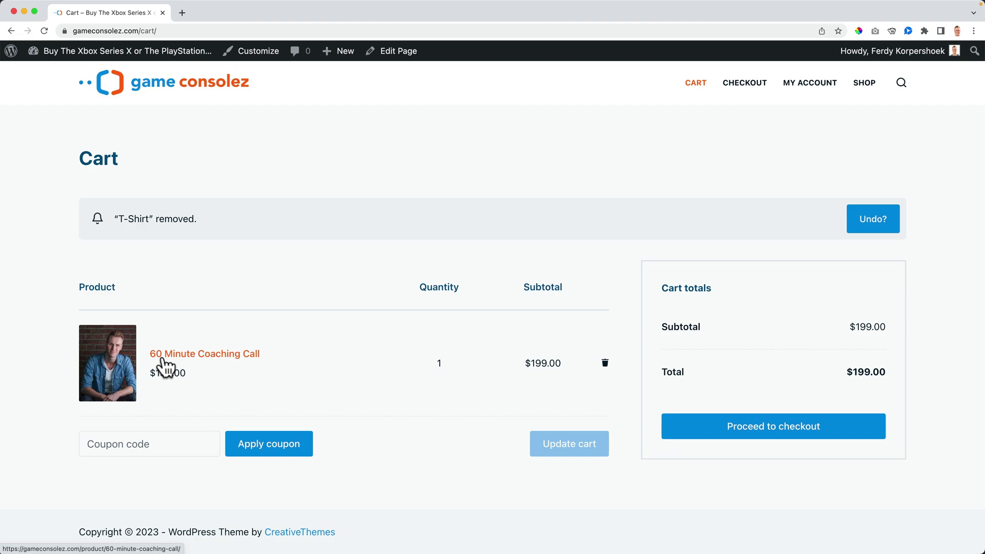
scroll(401, 345, down, 1)
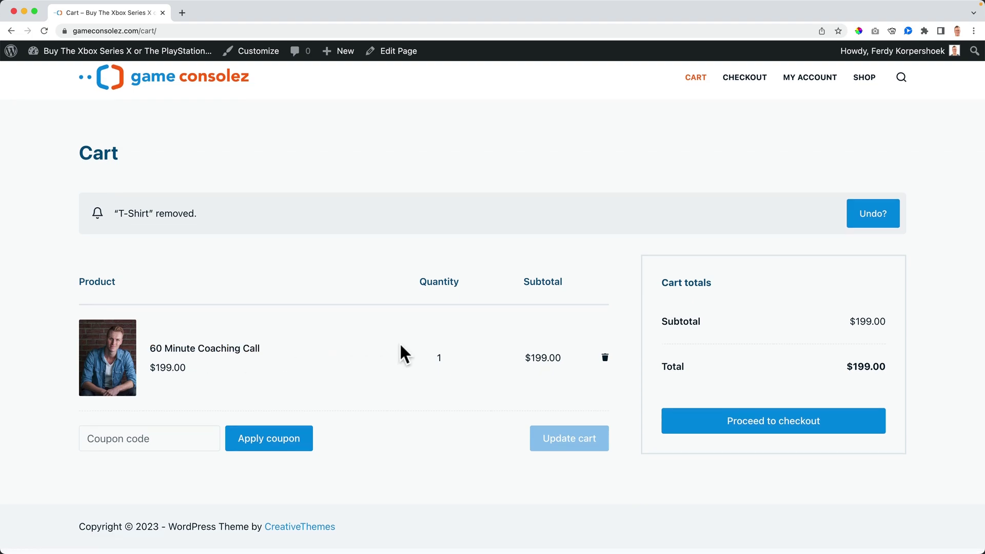
scroll(400, 344, up, 1)
click(604, 364)
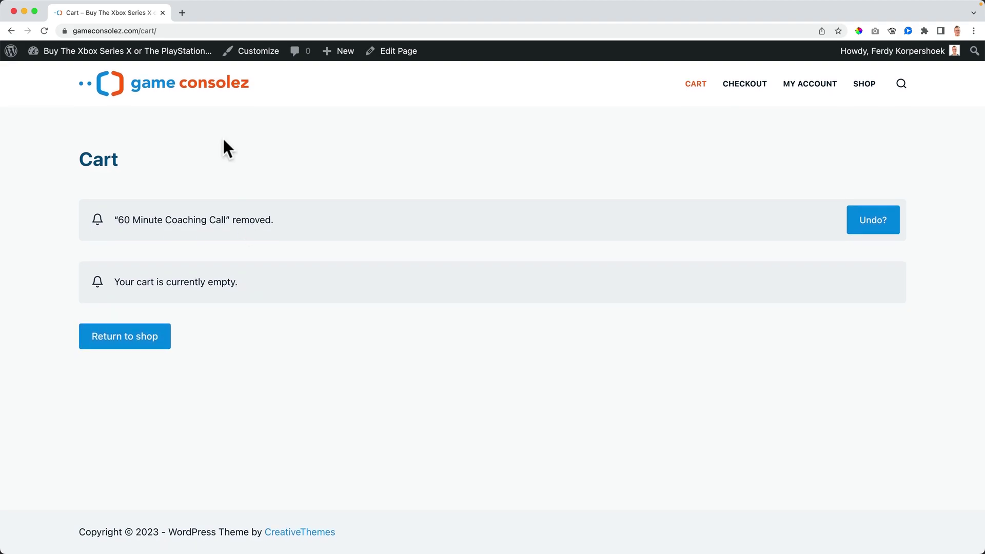
click(216, 87)
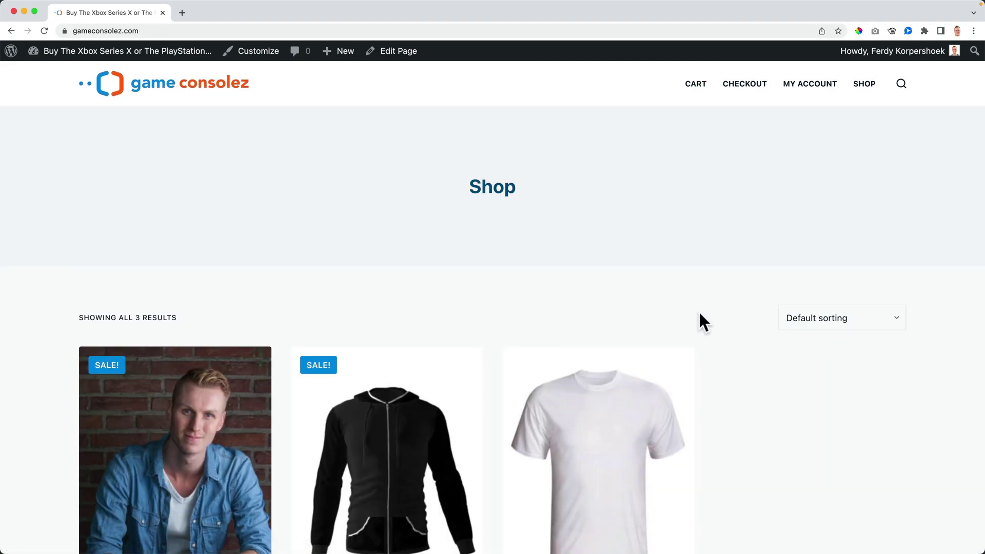
scroll(698, 310, down, 5)
scroll(698, 310, up, 6)
scroll(568, 262, down, 1)
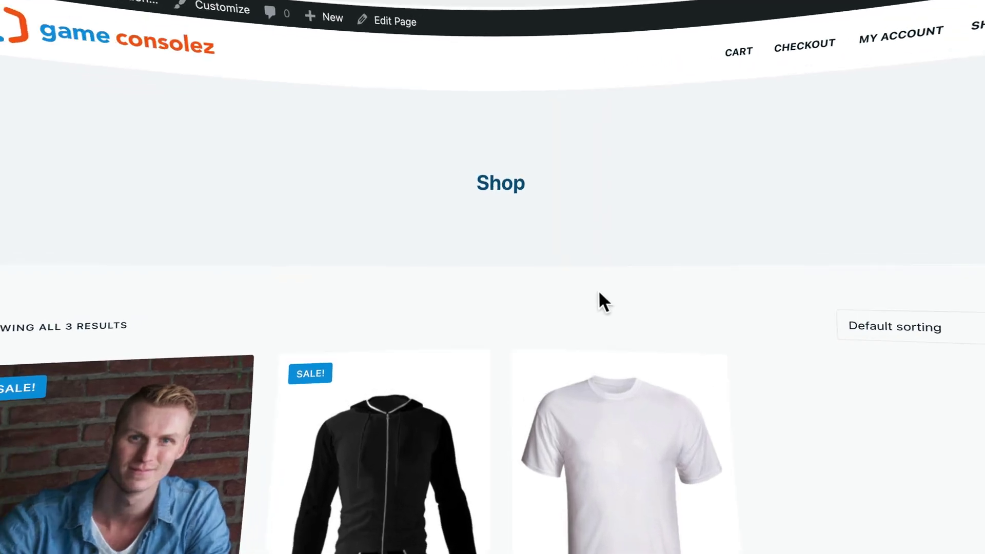